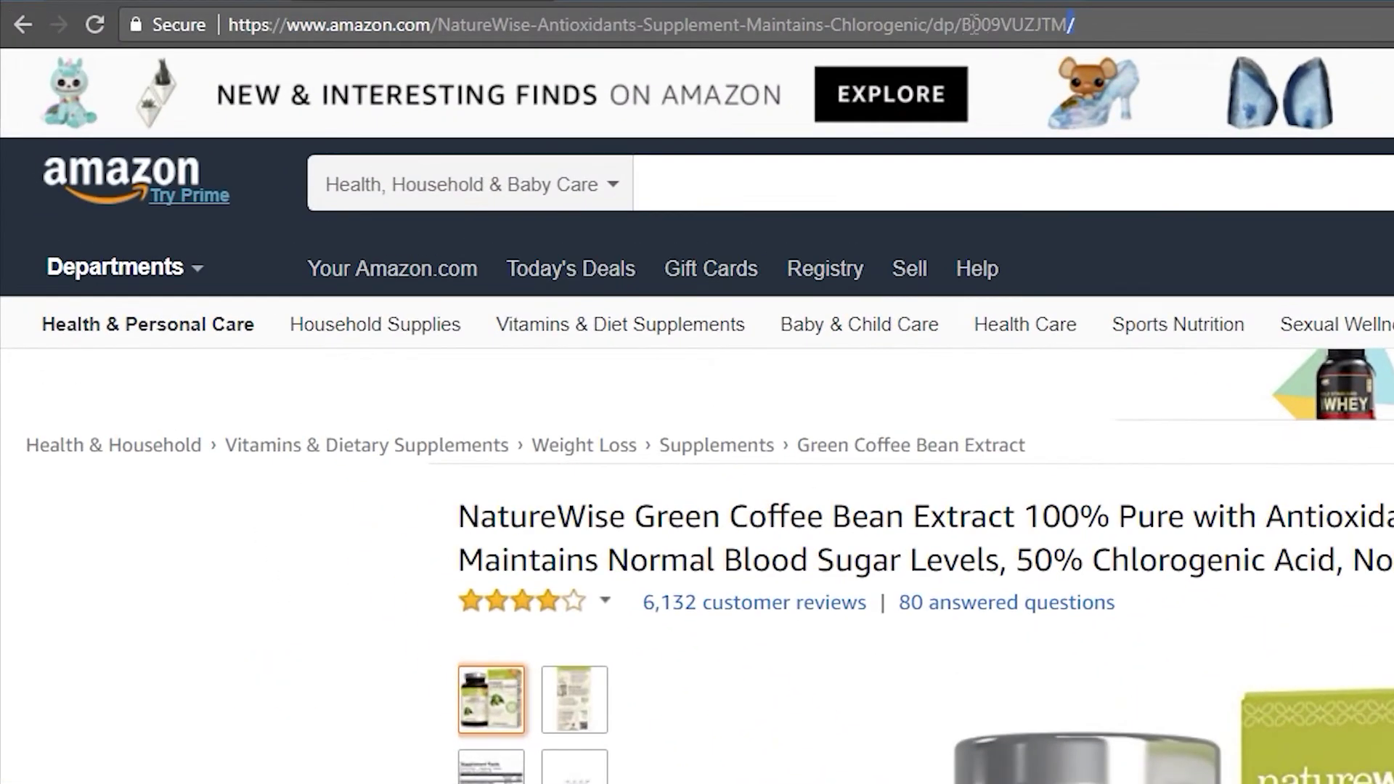
pyautogui.moveTo(429, 11); pyautogui.dragTo(479, 10)
pyautogui.rightClick(1073, 24)
pyautogui.click(1330, 121)
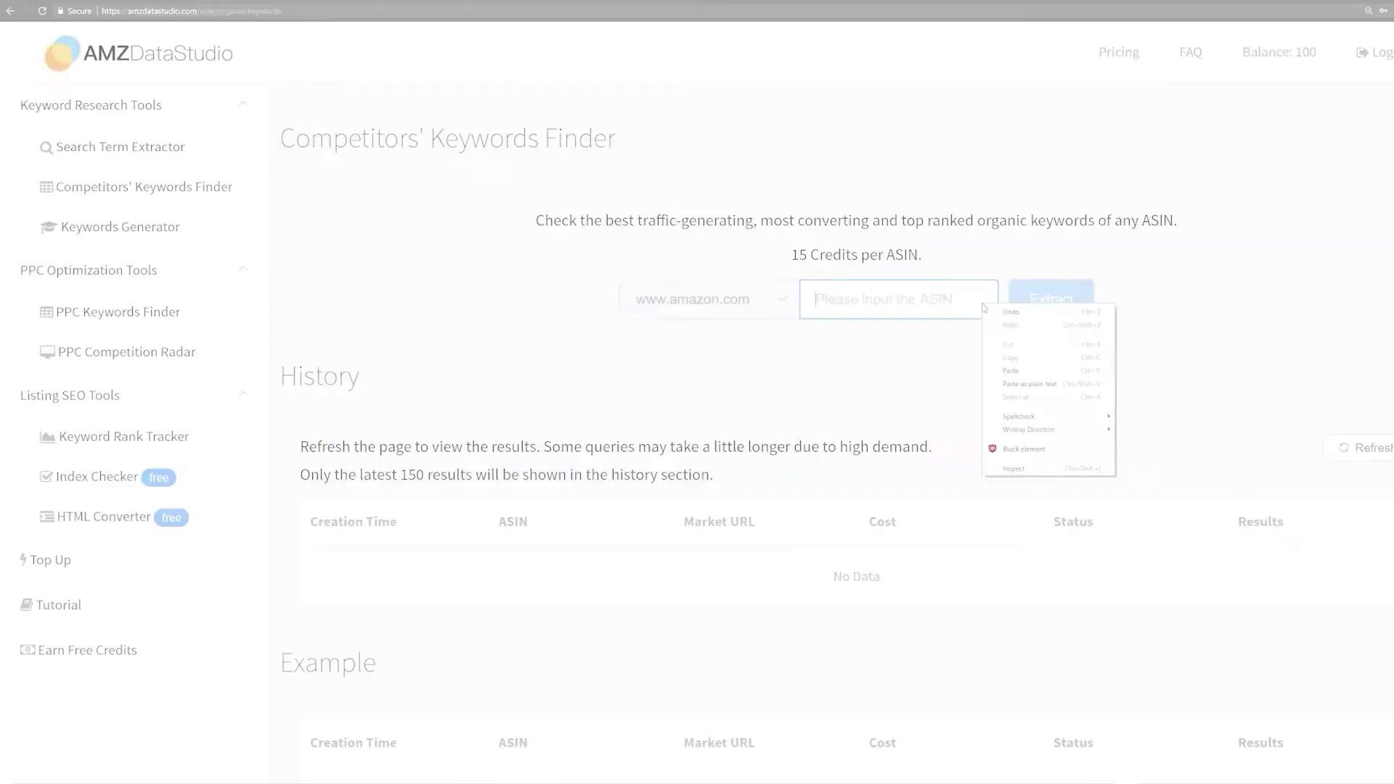
pyautogui.click(1105, 377)
pyautogui.click(767, 311)
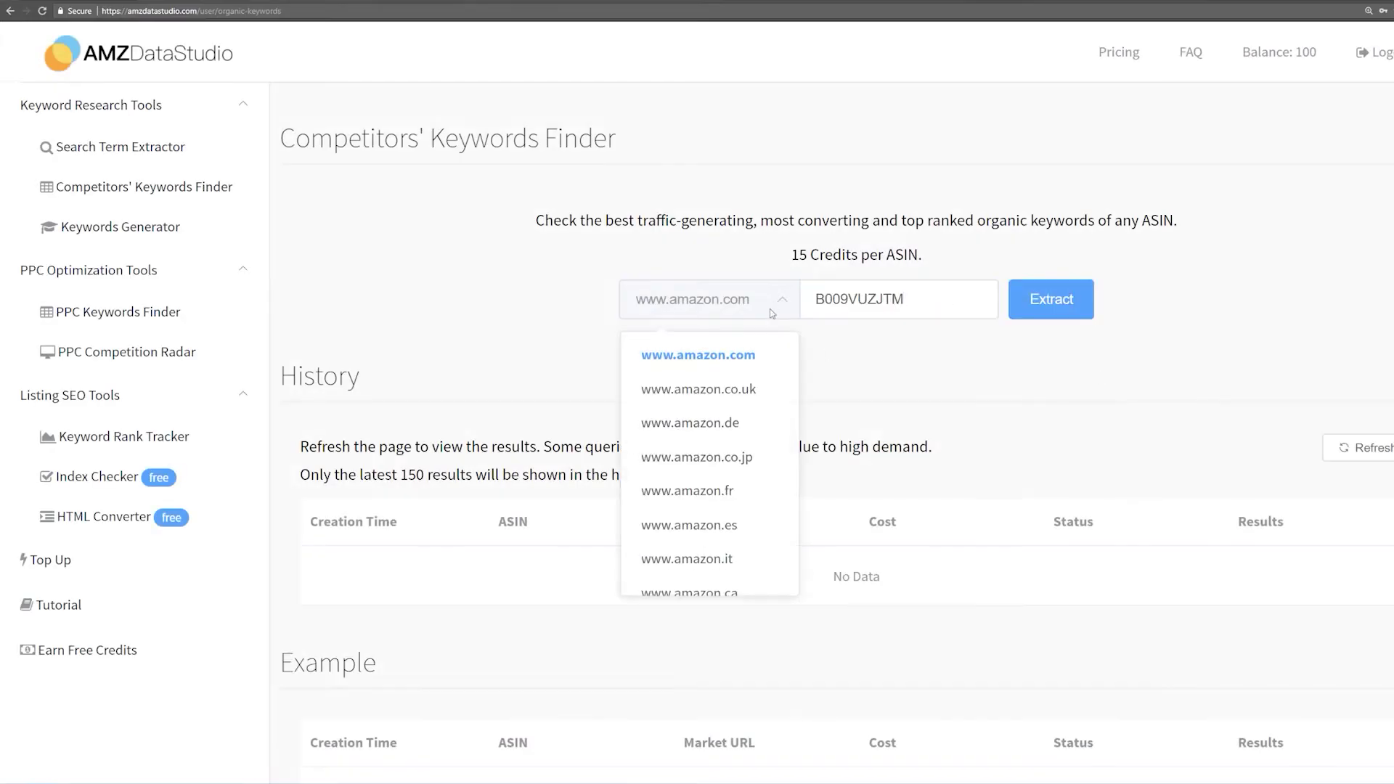
pyautogui.click(774, 364)
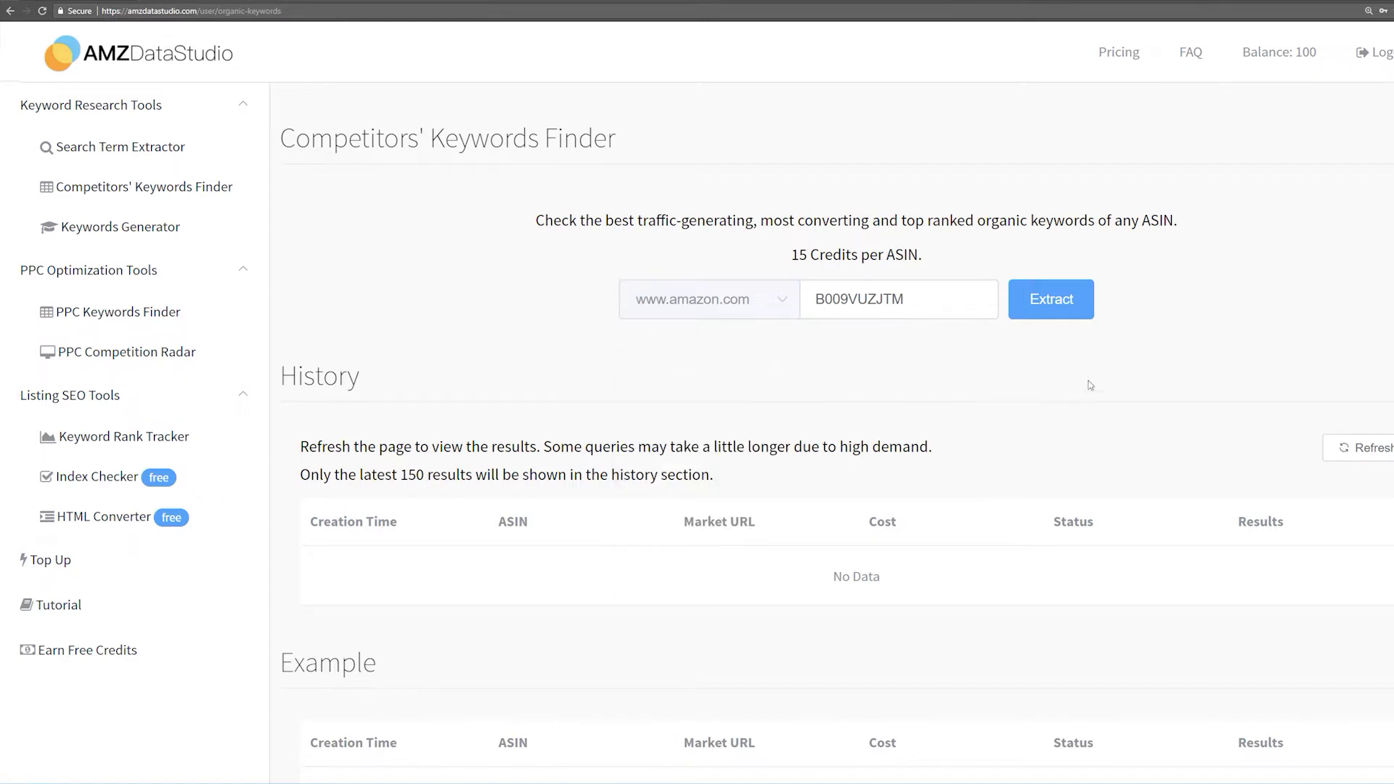
# Extract the ASIN's keywords, refresh the history, and show the result table.
pyautogui.click(1085, 314)
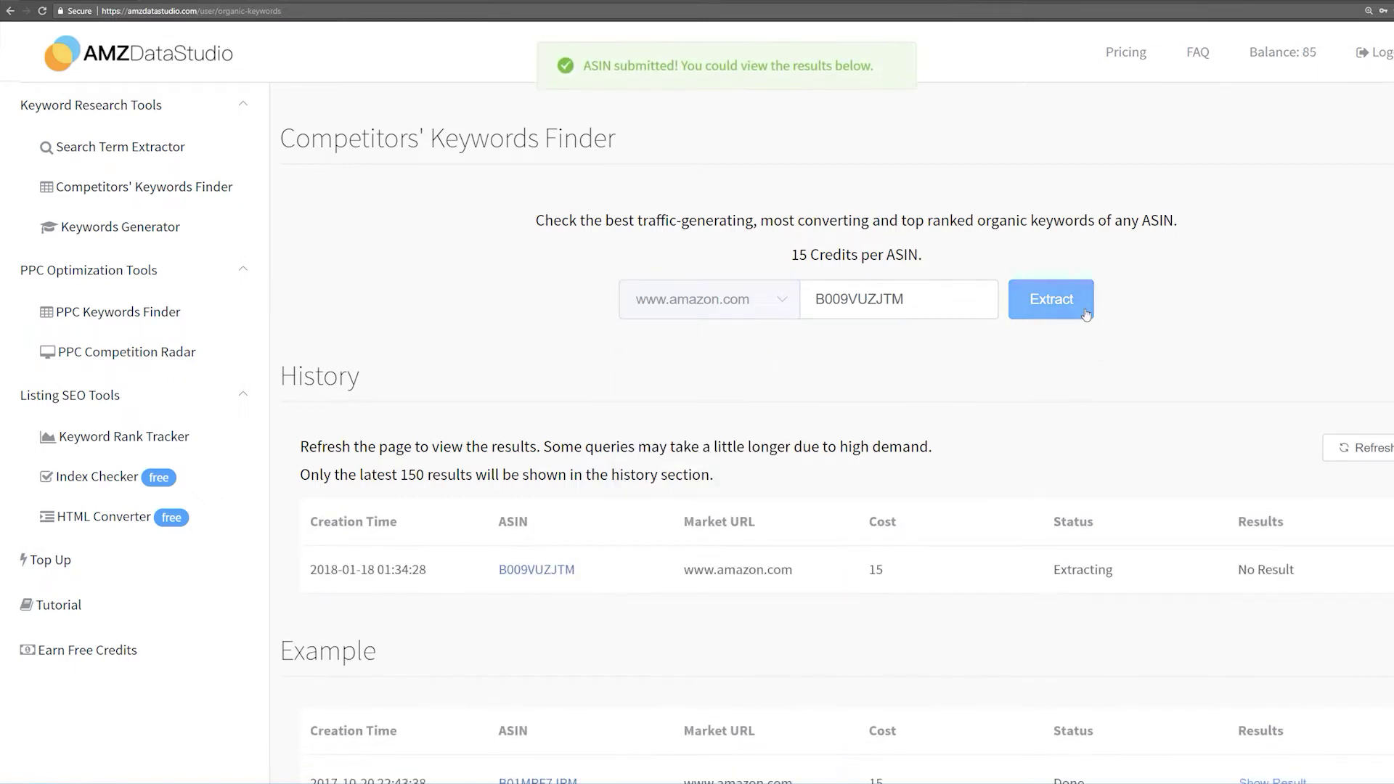
pyautogui.click(1362, 447)
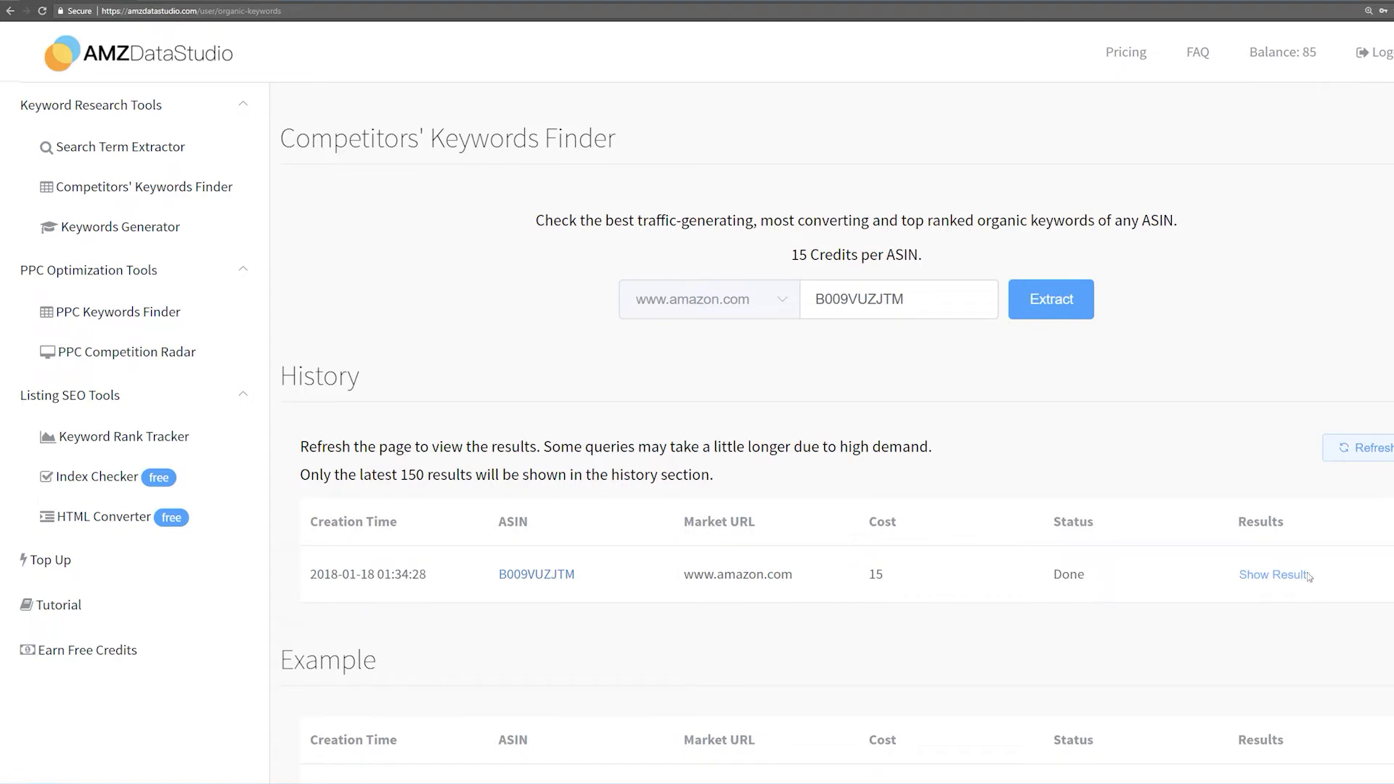
pyautogui.click(1272, 575)
# Review the 765 keyword entries and sort them by rank.
pyautogui.scroll(-15, 1303, 578)
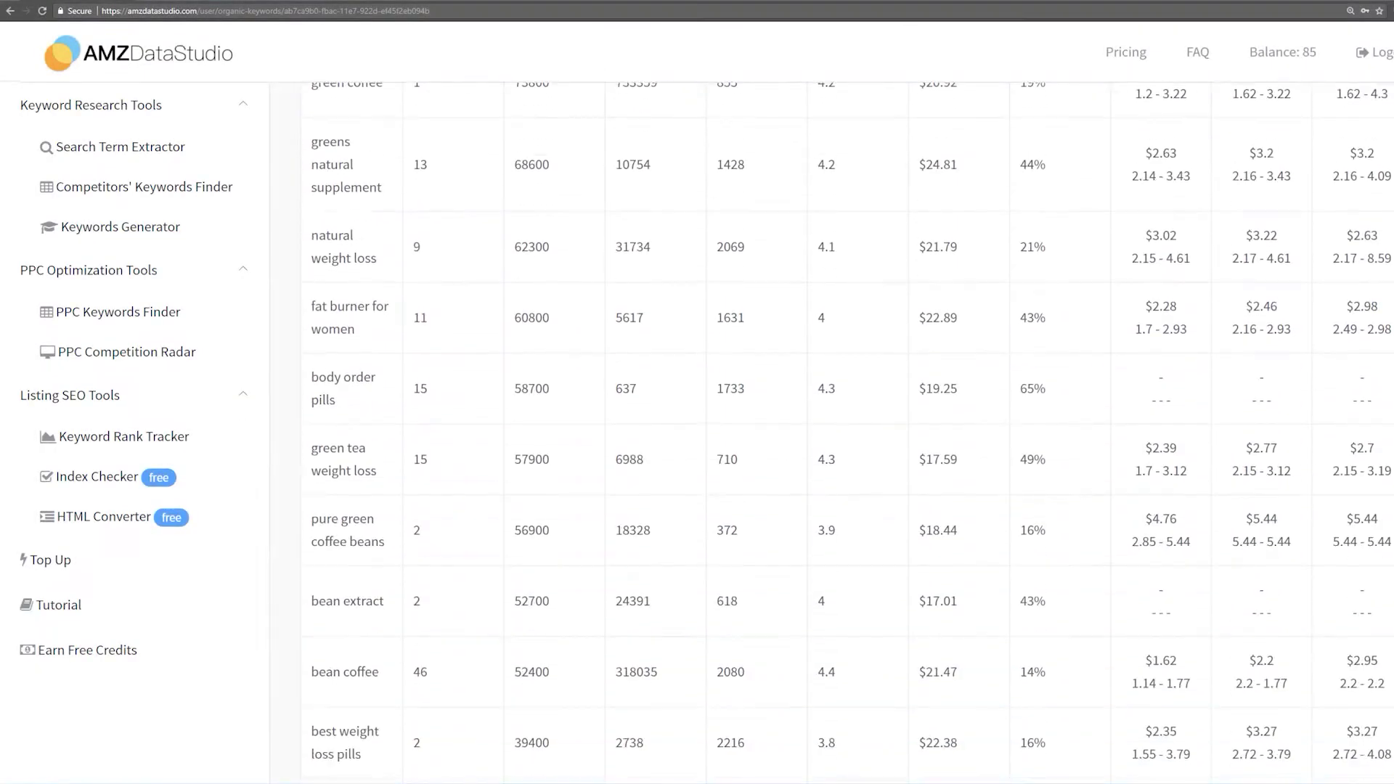
pyautogui.scroll(-2, 466, 674)
pyautogui.doubleClick(425, 658)
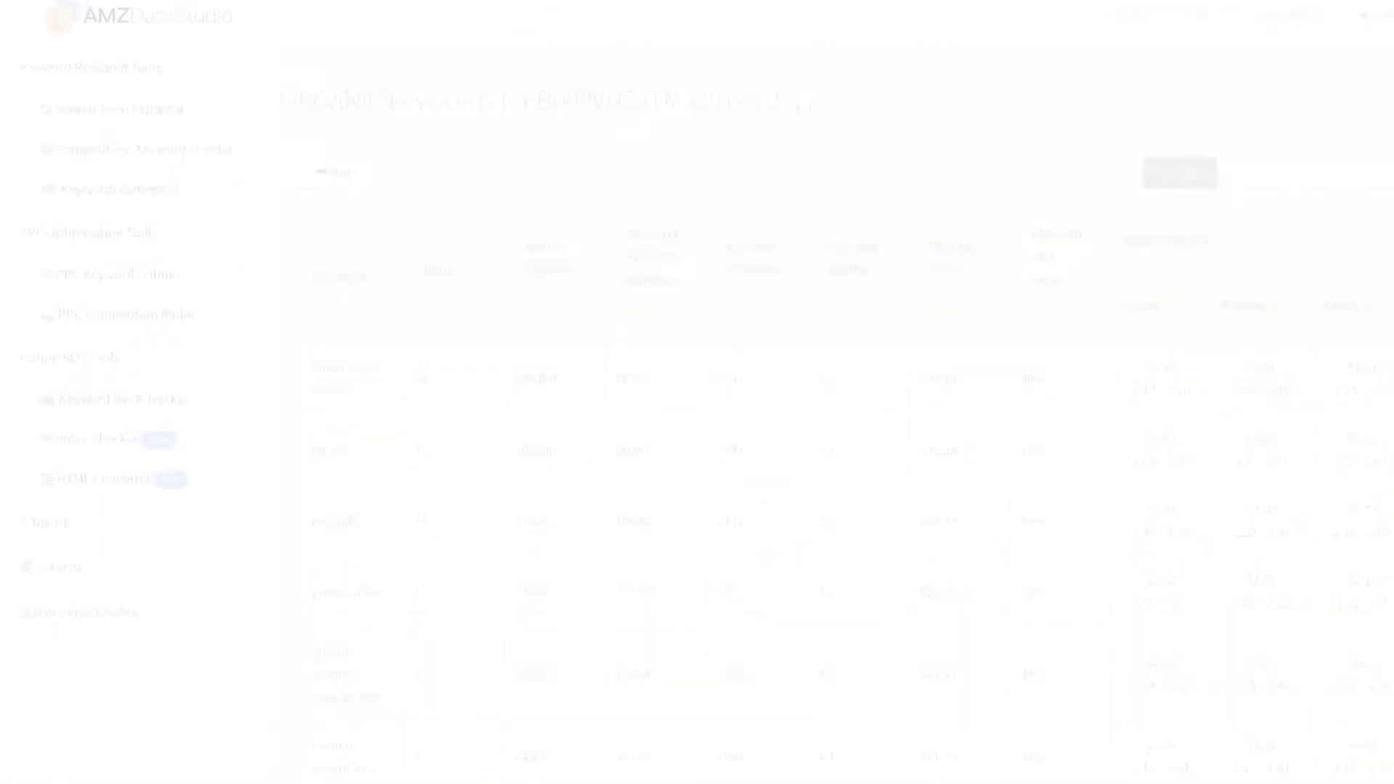
pyautogui.click(454, 276)
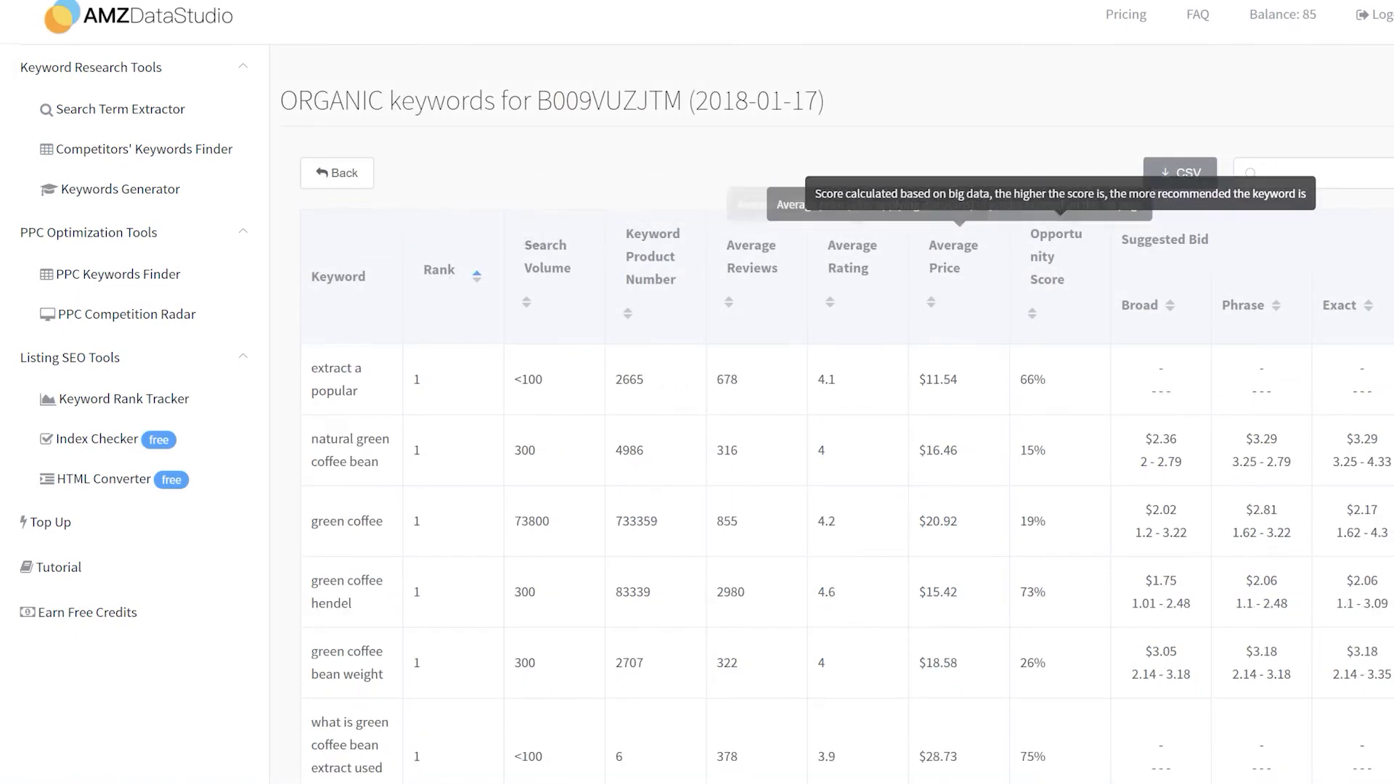
# Re-sort the keyword table by search volume, highest first, and scroll the rows.
pyautogui.scroll(-4, 422, 657)
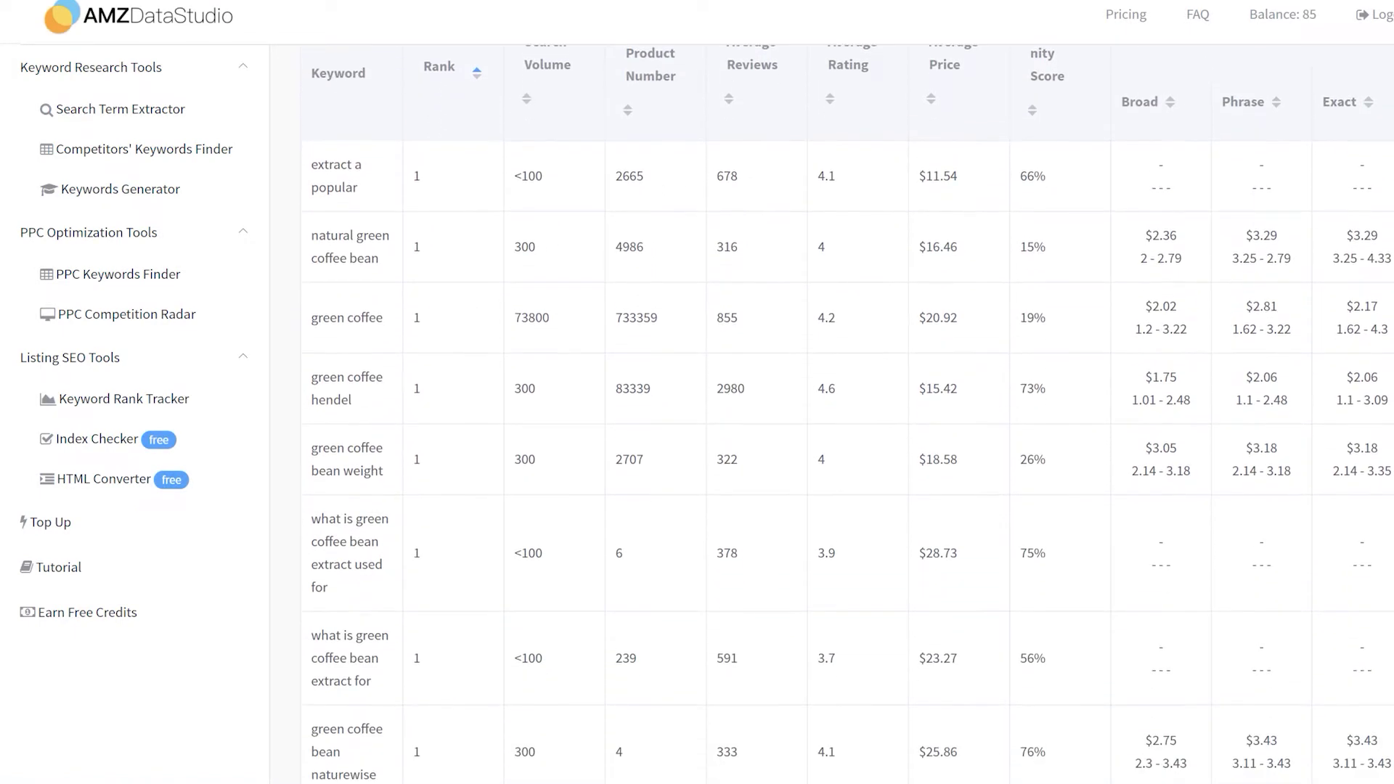
pyautogui.scroll(-6, 423, 657)
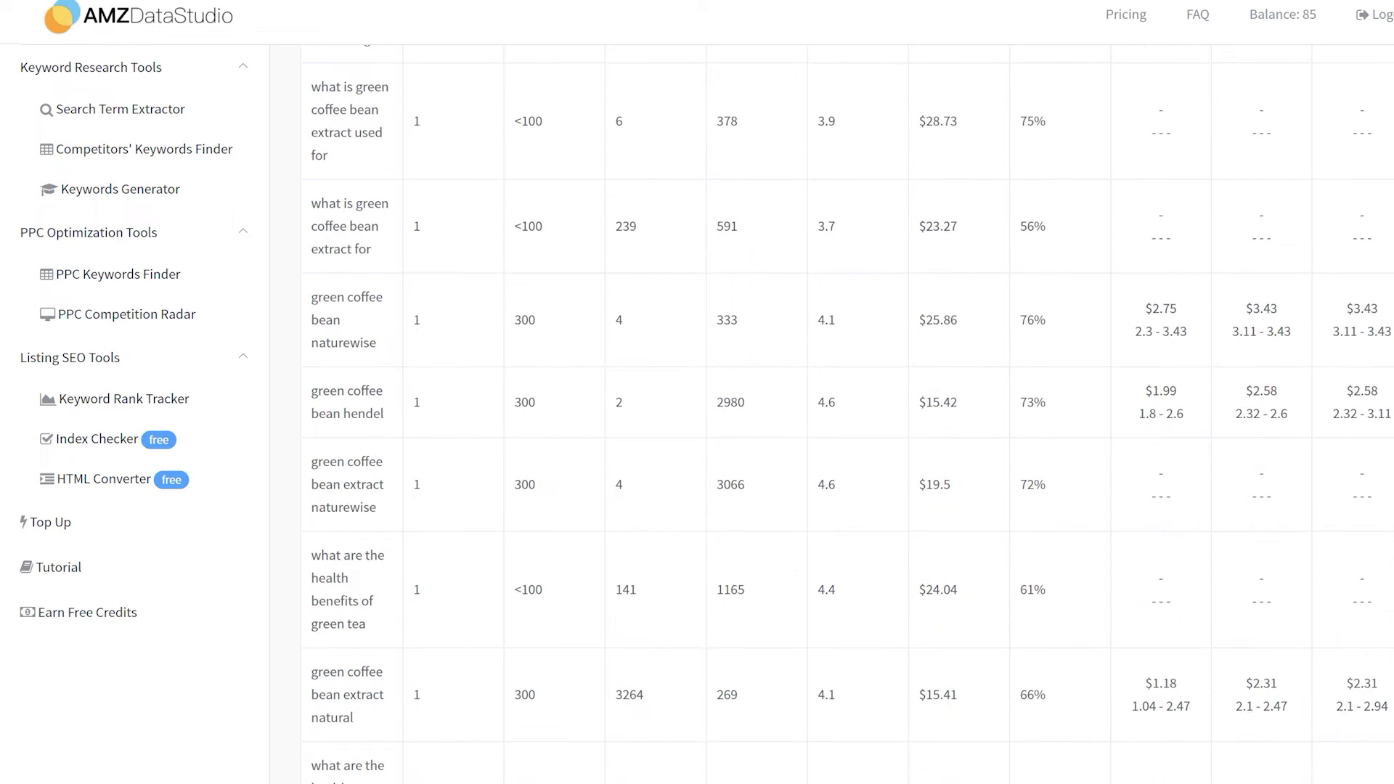
pyautogui.scroll(-6, 422, 657)
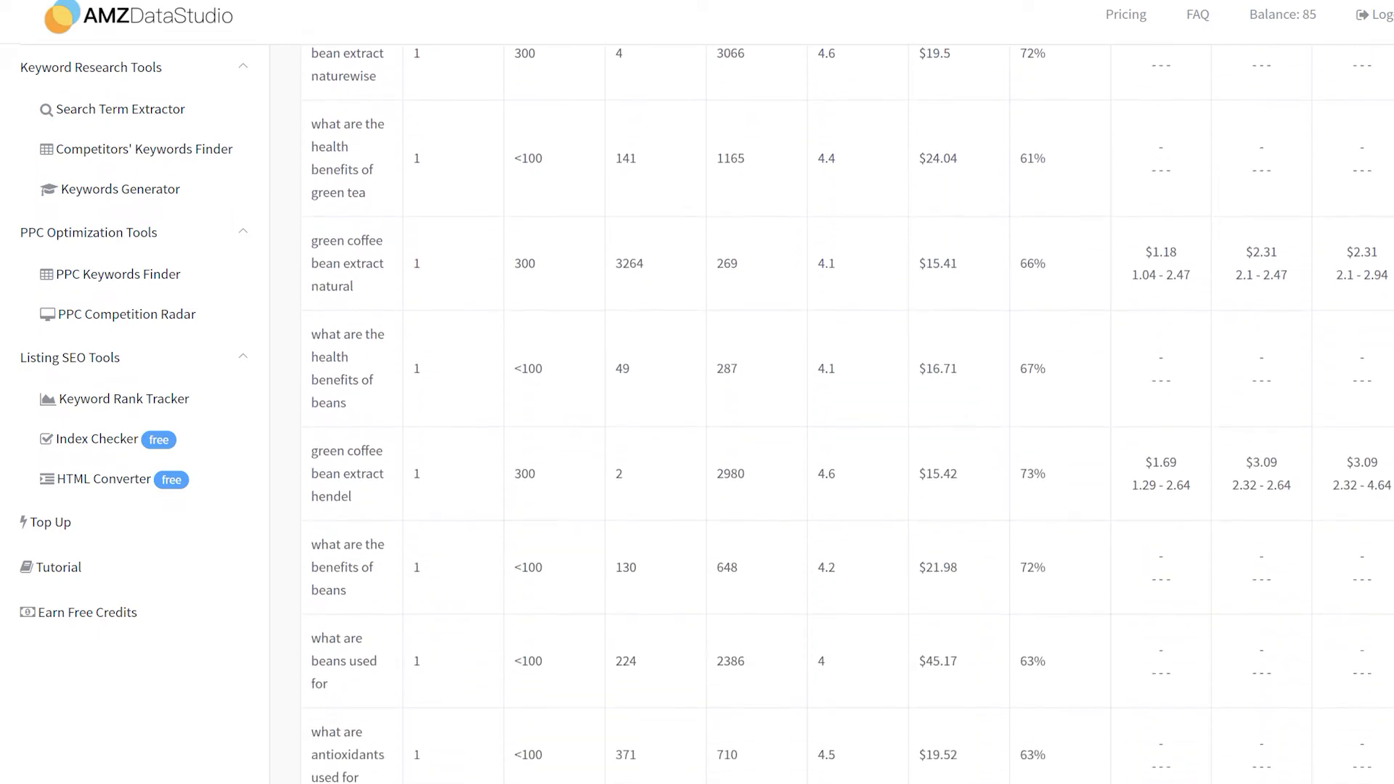
pyautogui.scroll(-4, 435, 252)
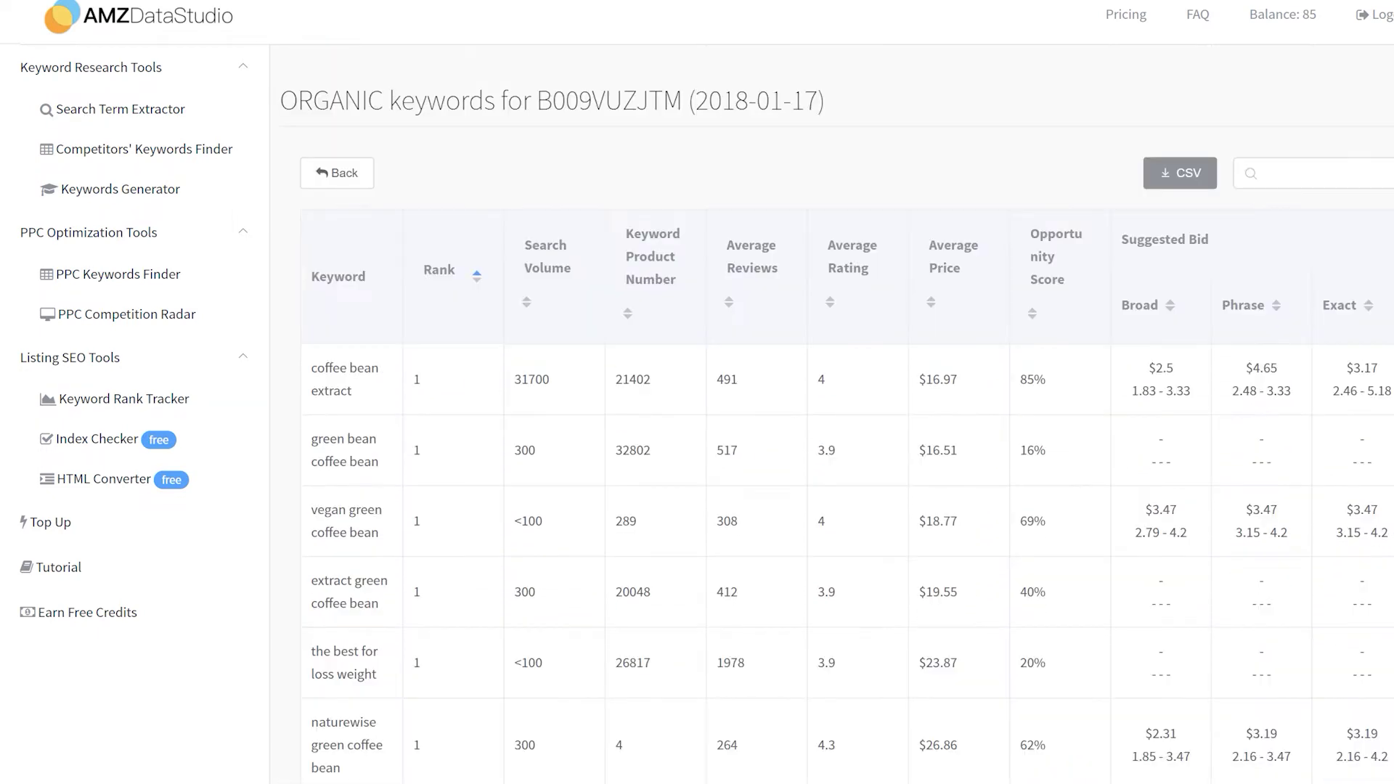
pyautogui.scroll(-6, 854, 399)
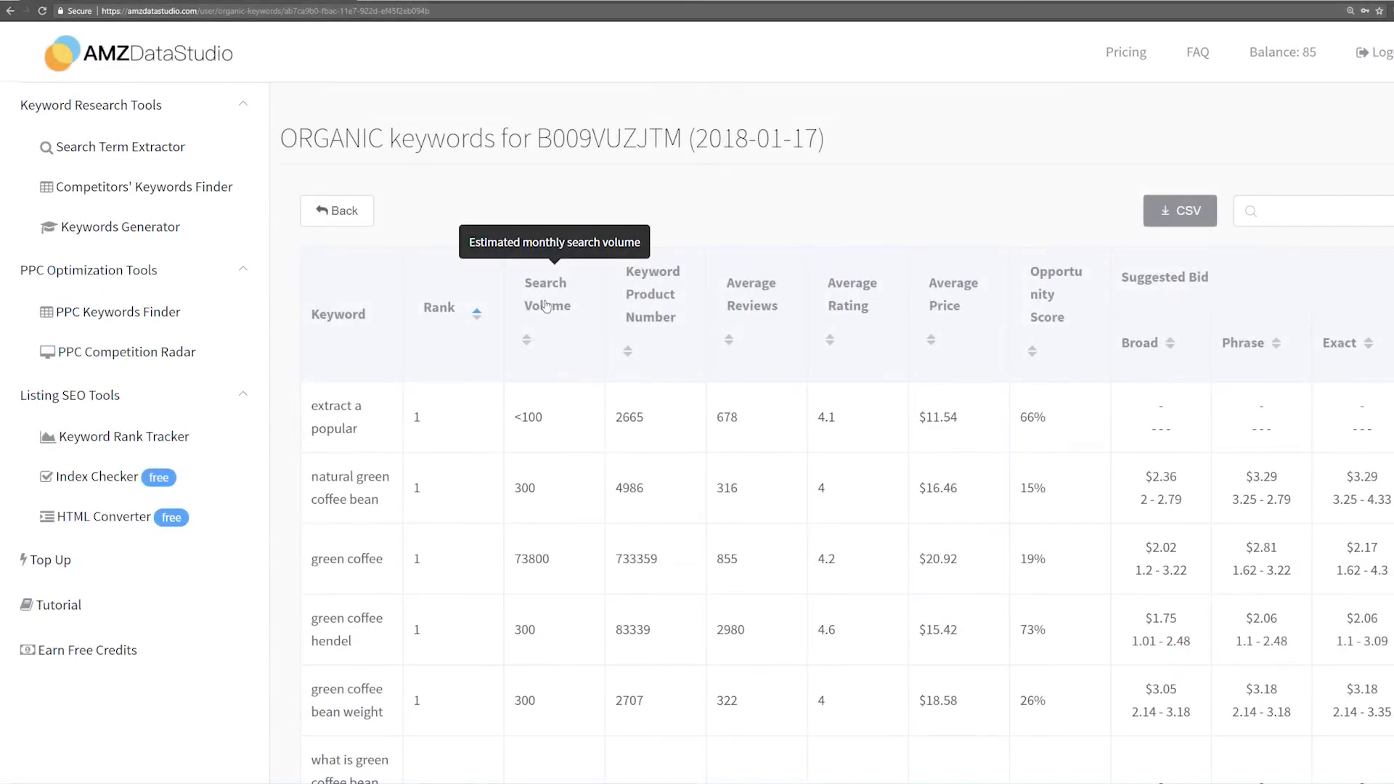
pyautogui.click(546, 305)
pyautogui.scroll(-3, 546, 305)
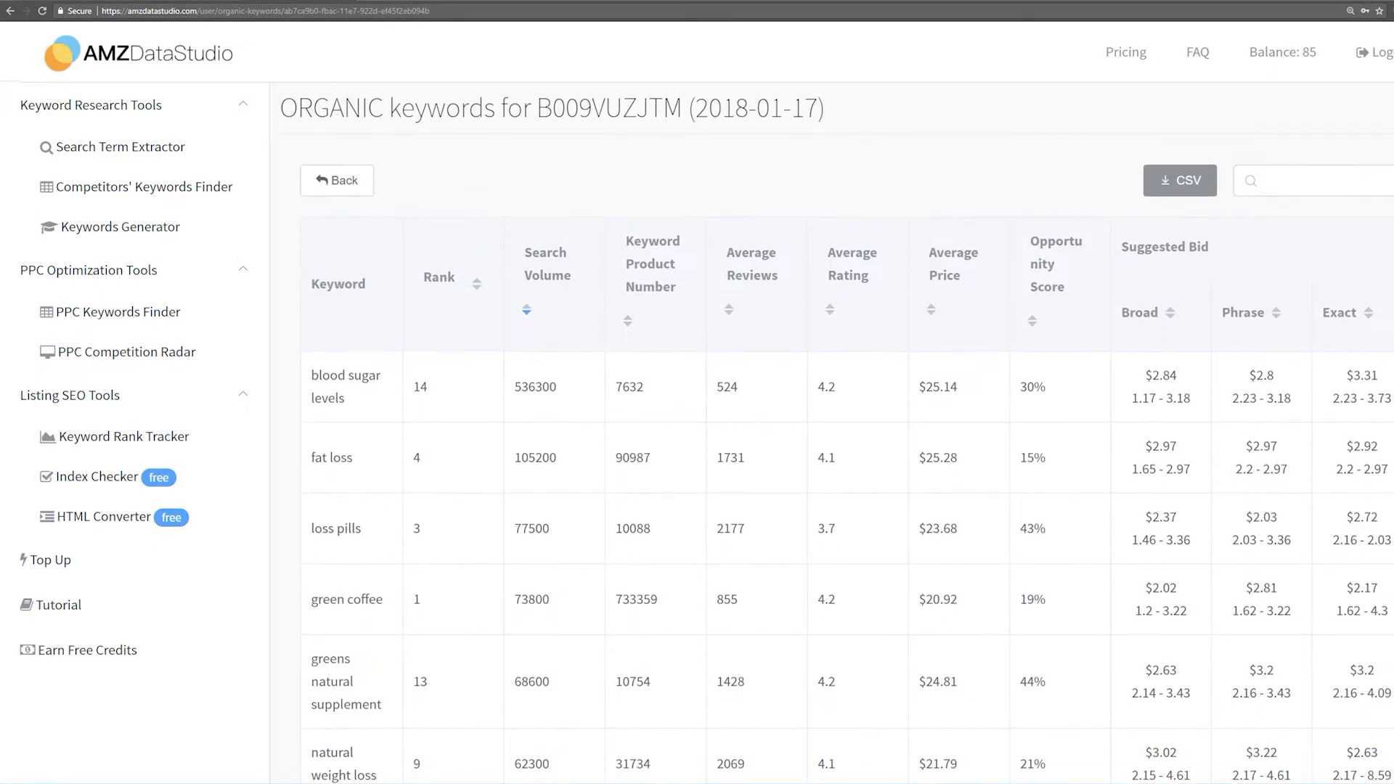
pyautogui.scroll(-3, 837, 436)
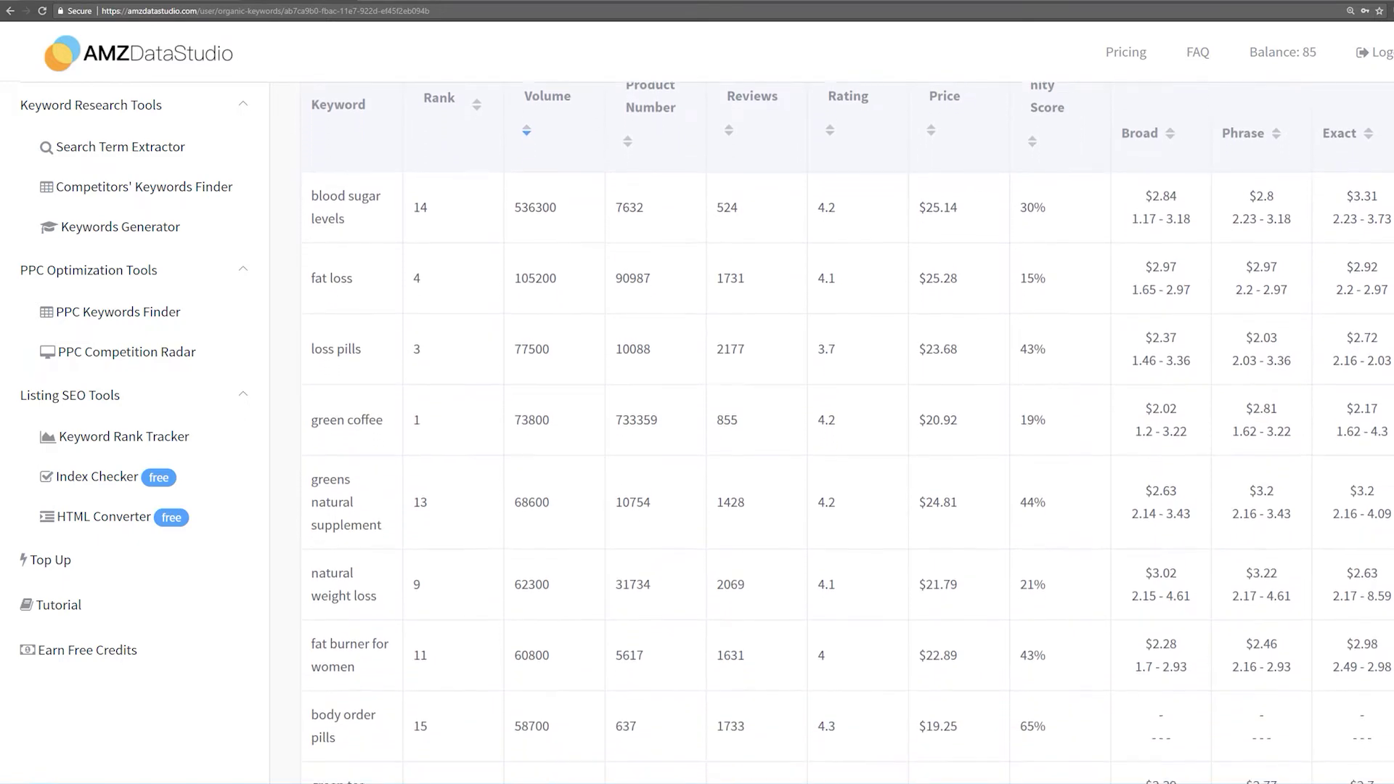
pyautogui.scroll(-3, 837, 436)
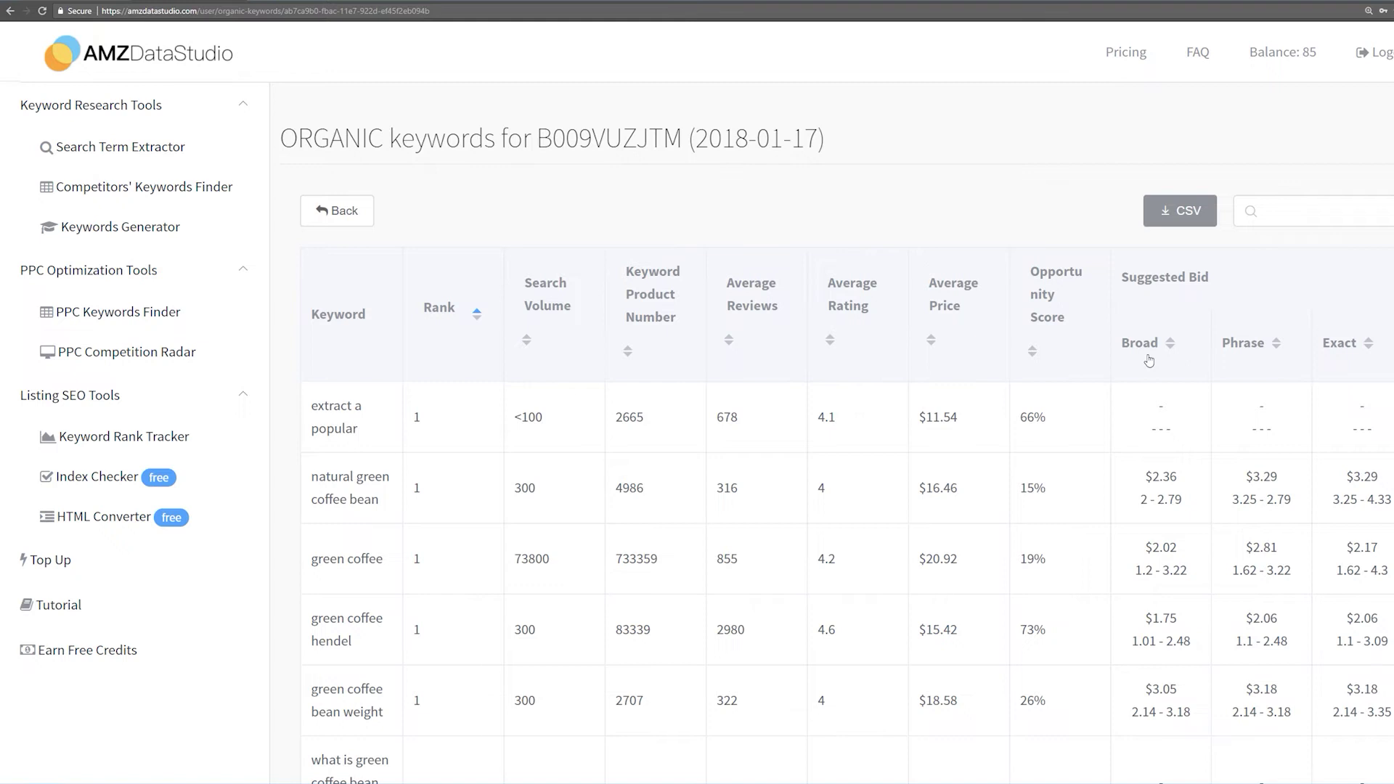
# Sort by Broad suggested bid descending, topped by 'diet pill with no caffeine' at $11.44.
pyautogui.click(1148, 361)
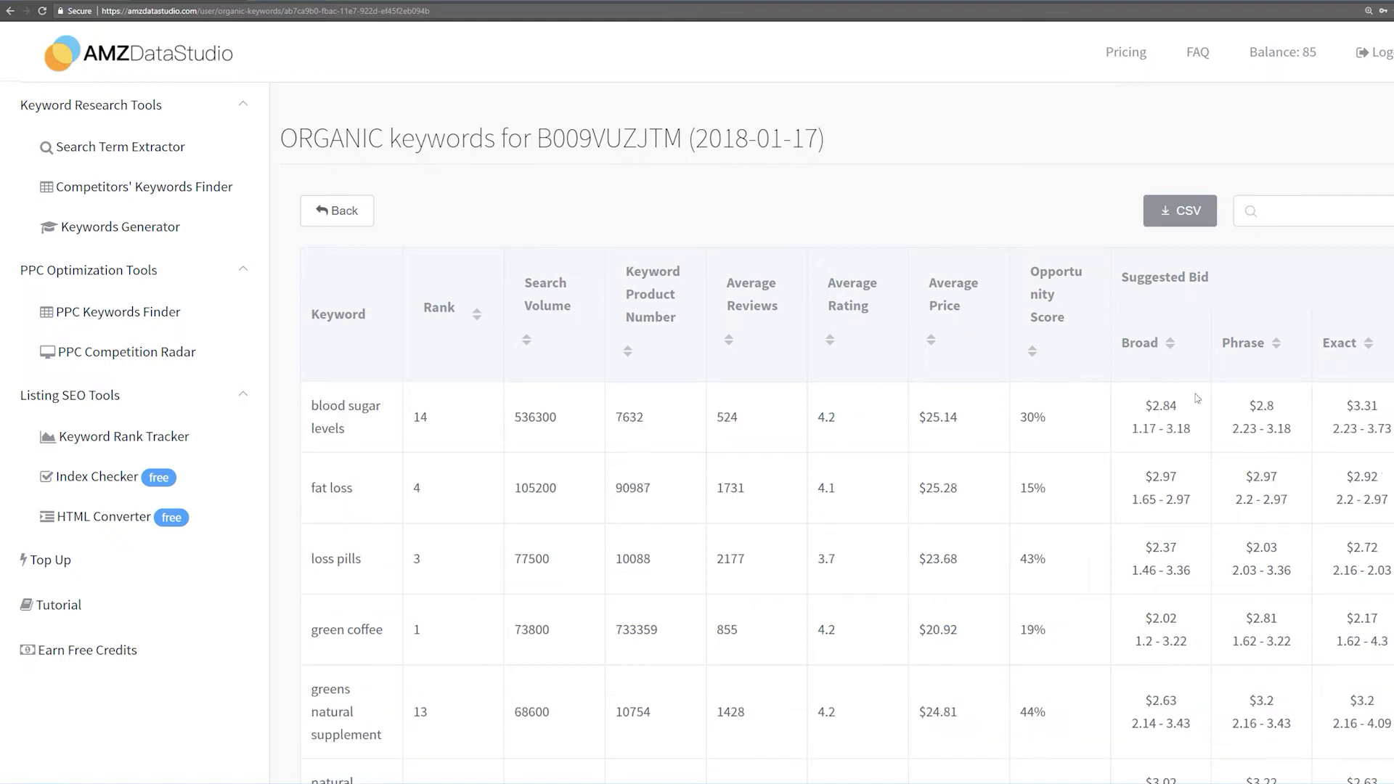
pyautogui.click(1142, 347)
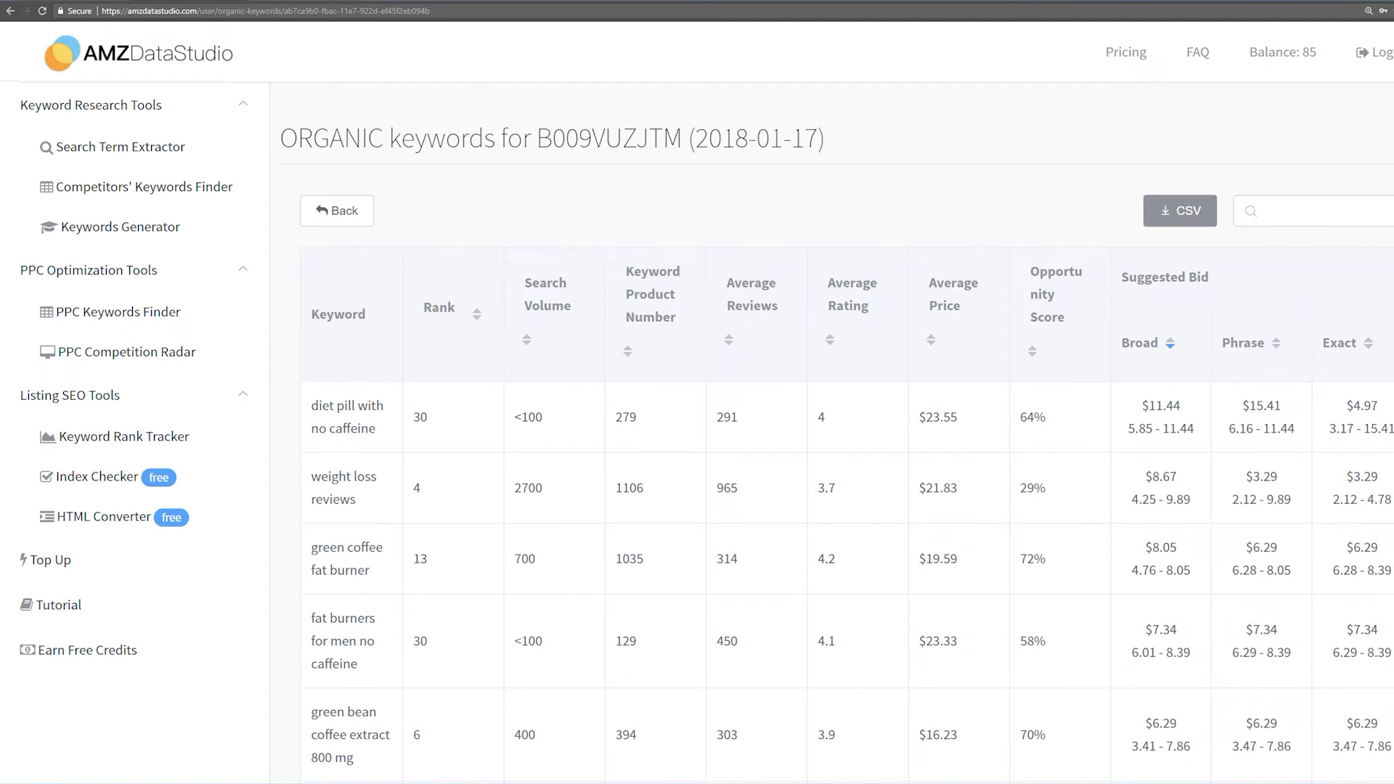
pyautogui.scroll(-2, 836, 436)
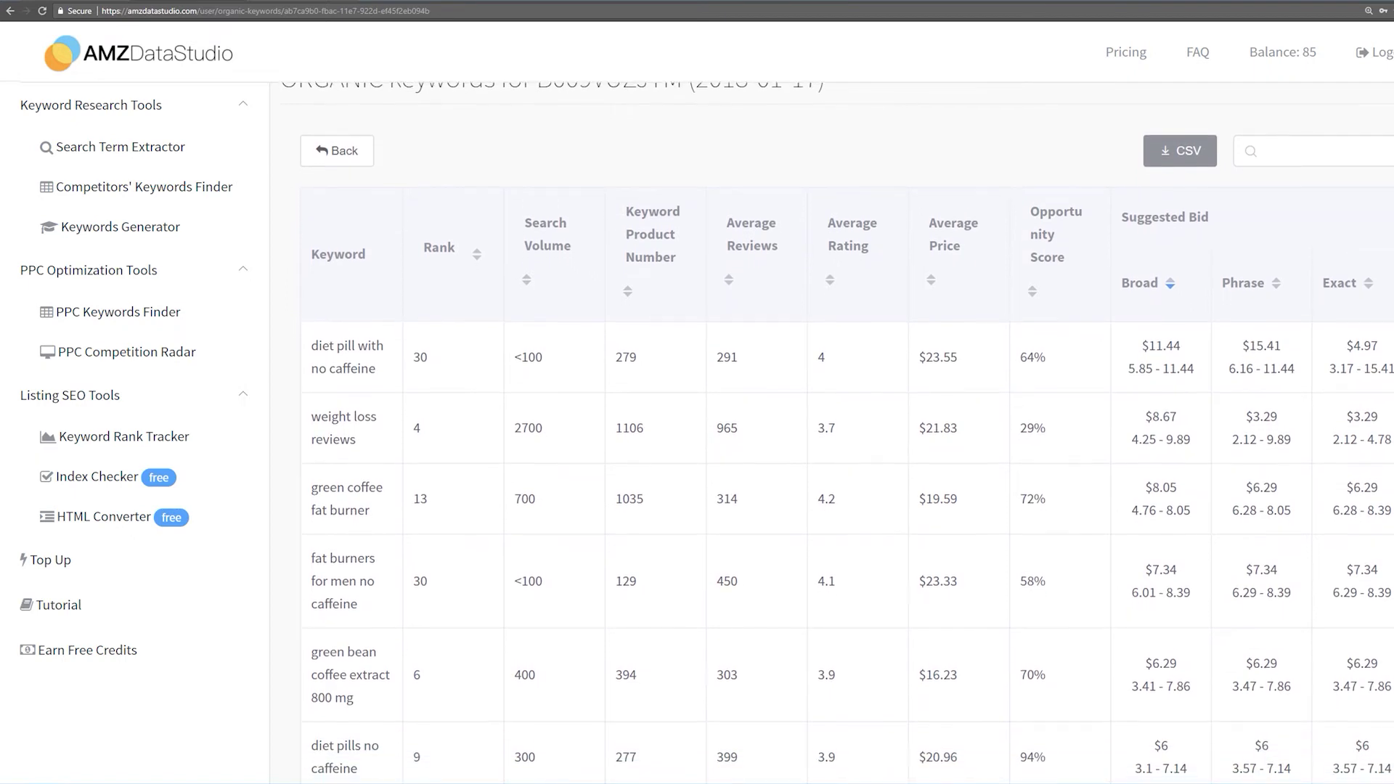
pyautogui.scroll(-2, 836, 436)
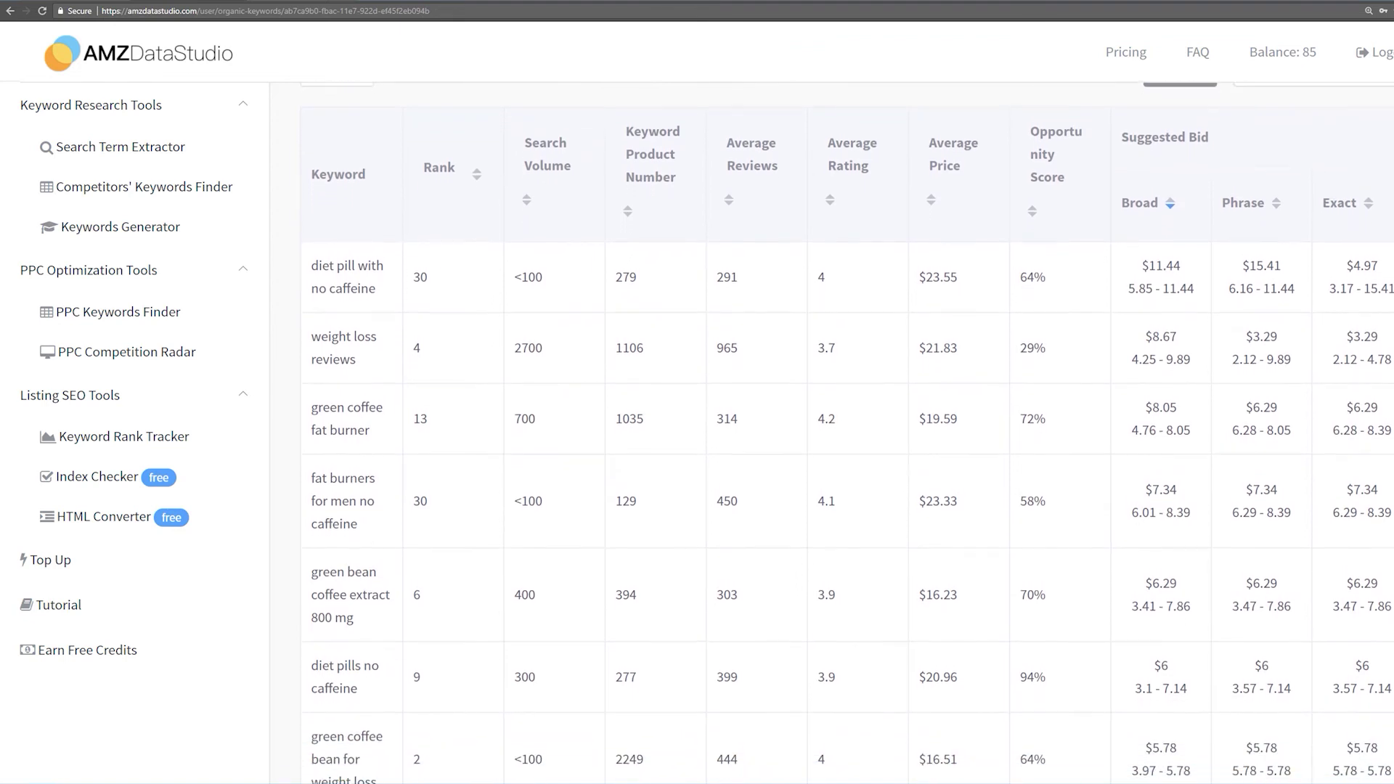
pyautogui.scroll(-2, 835, 435)
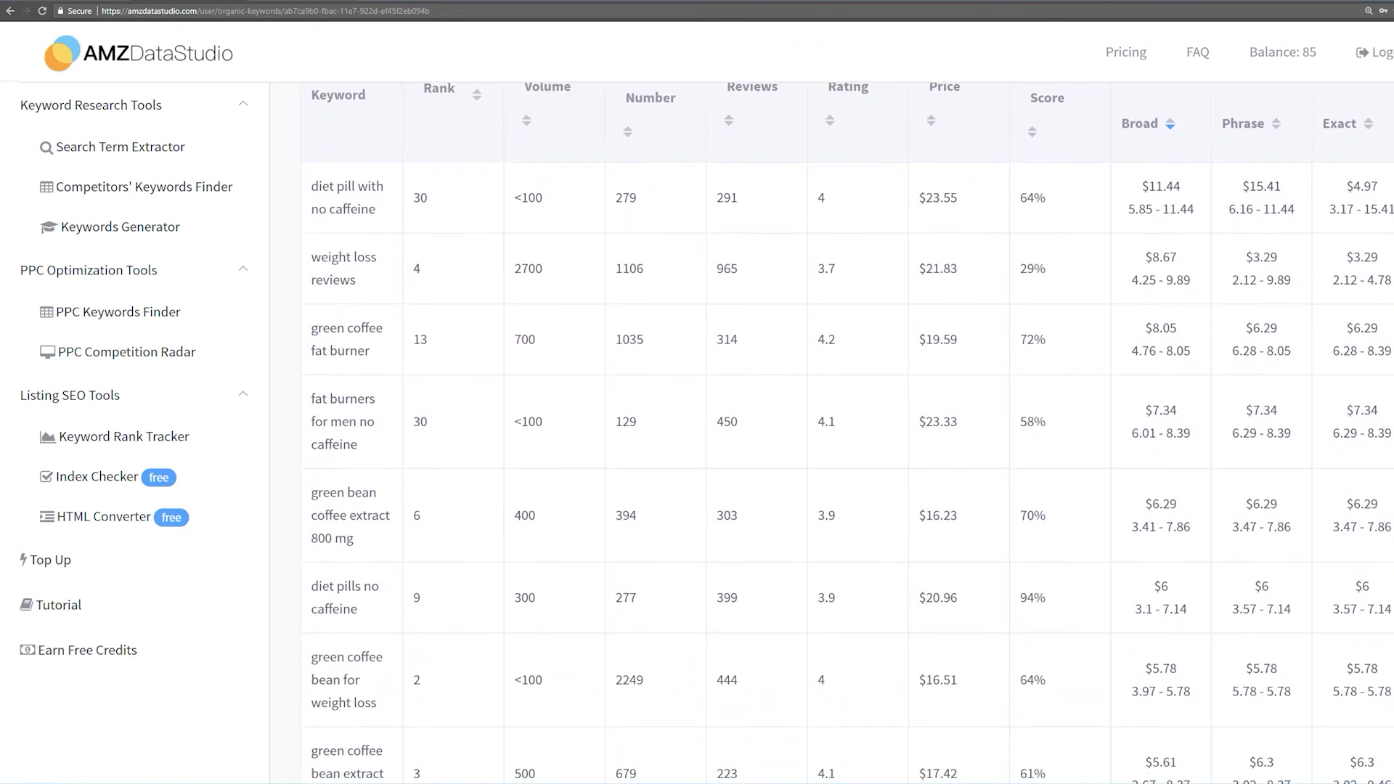
pyautogui.scroll(-1, 835, 436)
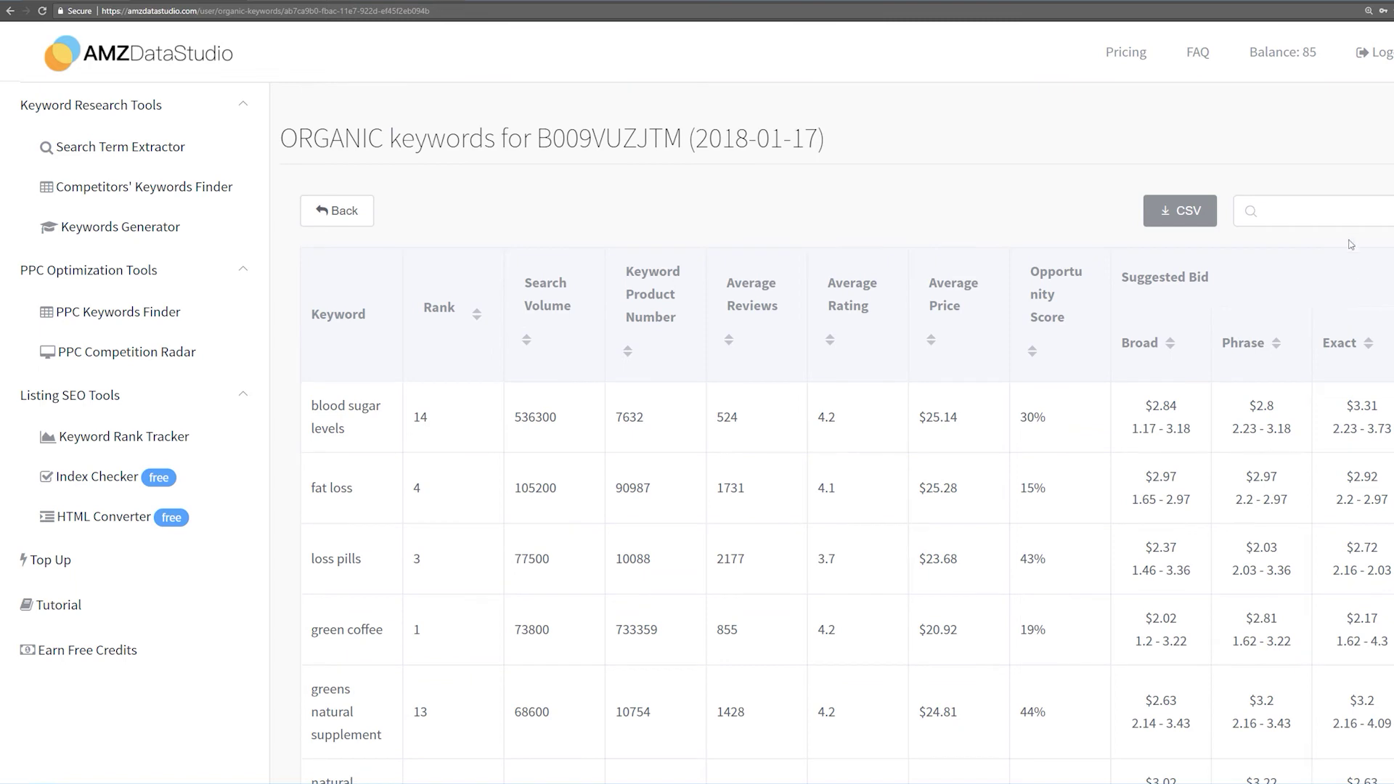
# Filter the keywords for 'fat', export them to CSV, and open the downloaded file.
pyautogui.click(1345, 200)
pyautogui.write('fat')
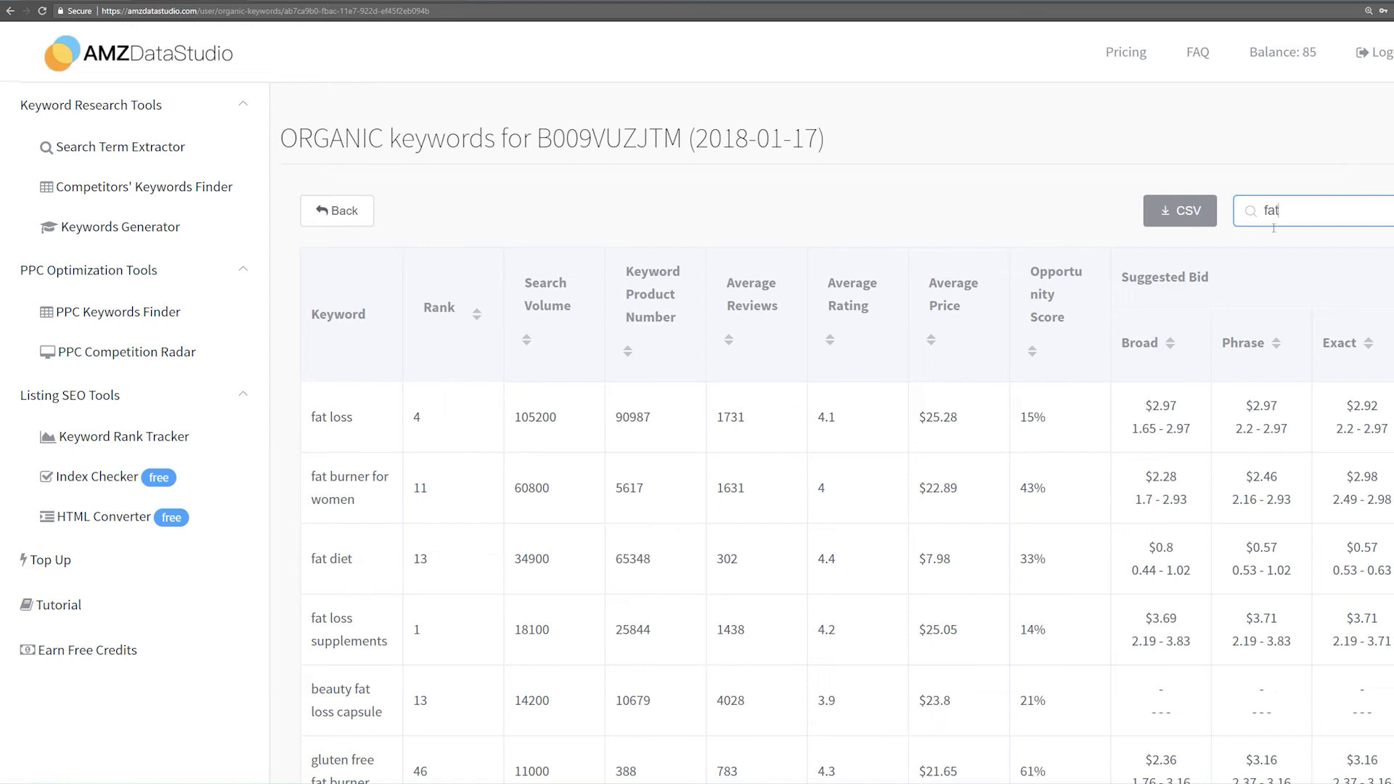
pyautogui.click(1200, 227)
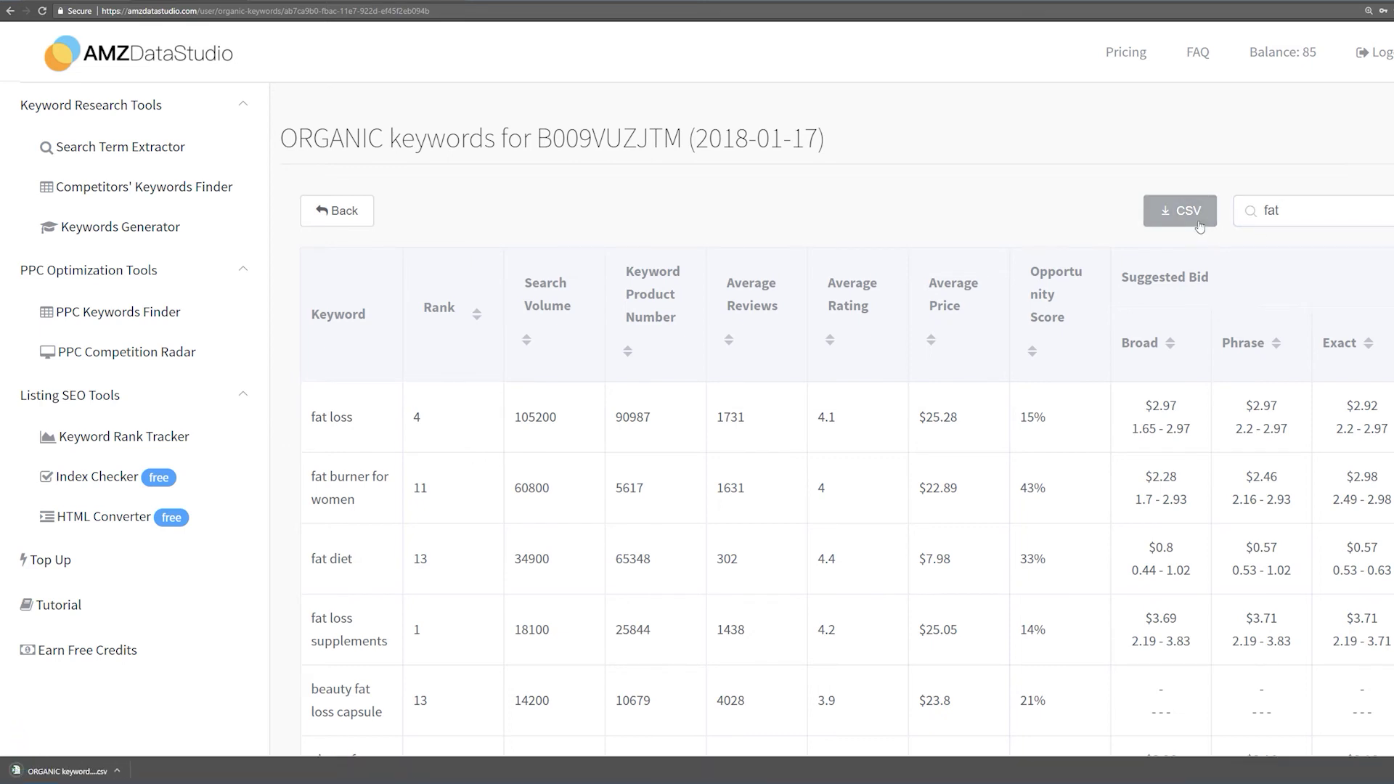
pyautogui.click(65, 772)
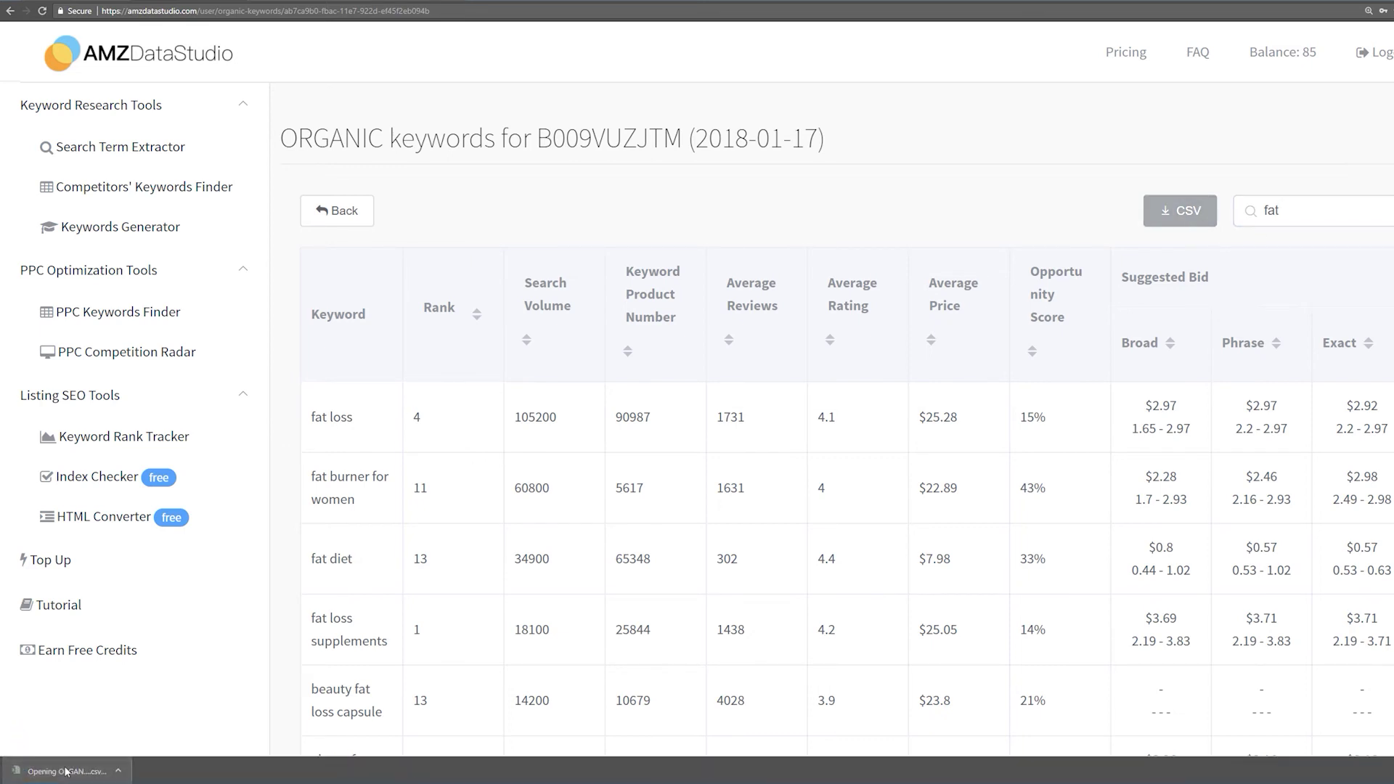